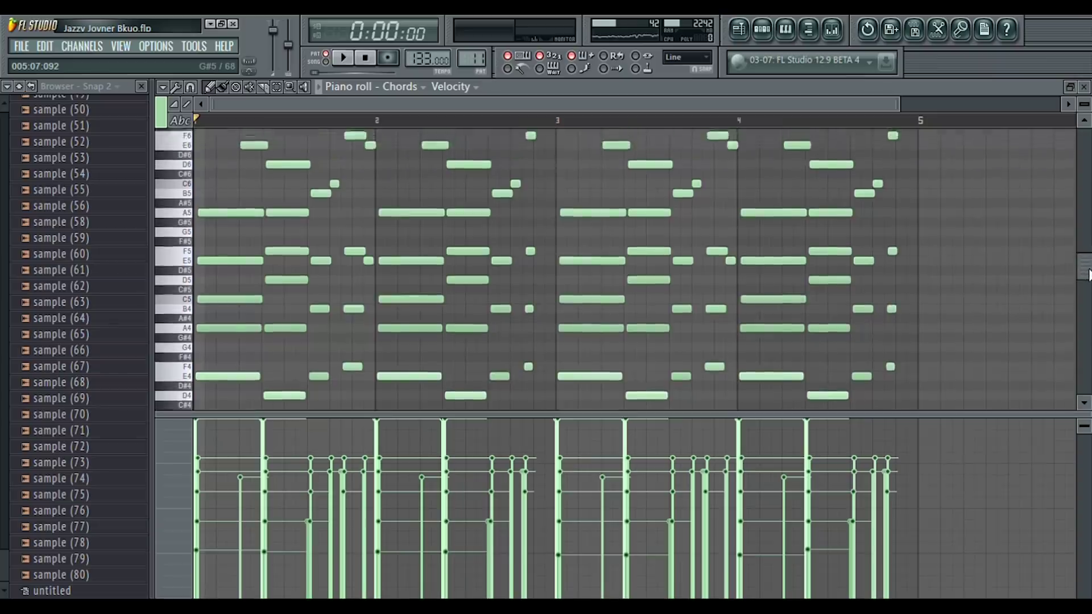
Scroll up to the top chord notes and play back the four-bar Chords pattern.
scroll(622, 267, up, 3)
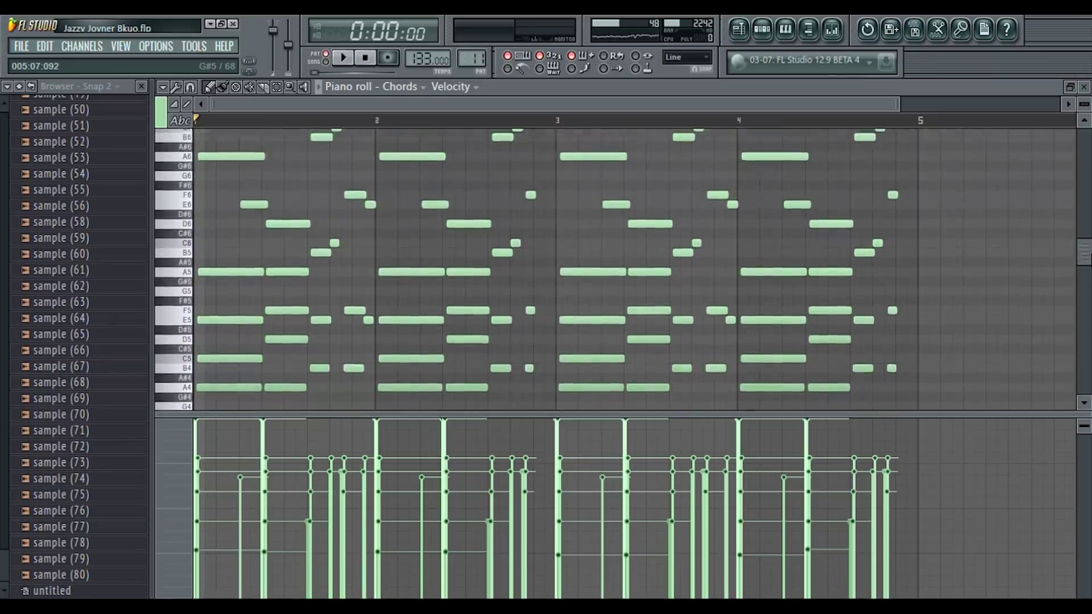
scroll(1038, 251, up, 1)
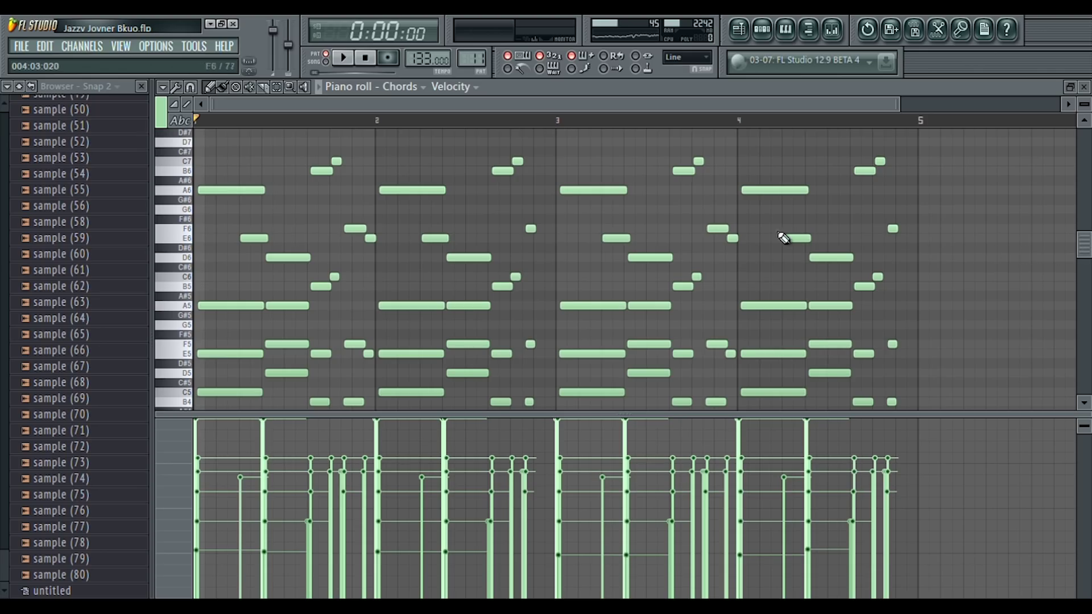
click(347, 61)
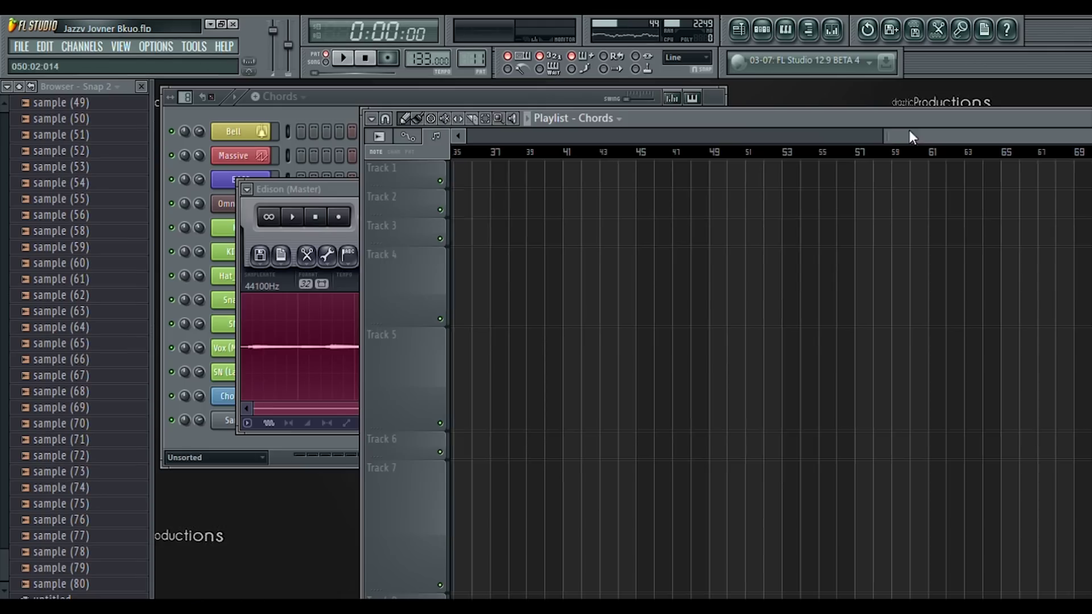
Drag the Chords Dm 133BPM_1 sample from Edison into the Playlist at bars 53–60.
click(326, 189)
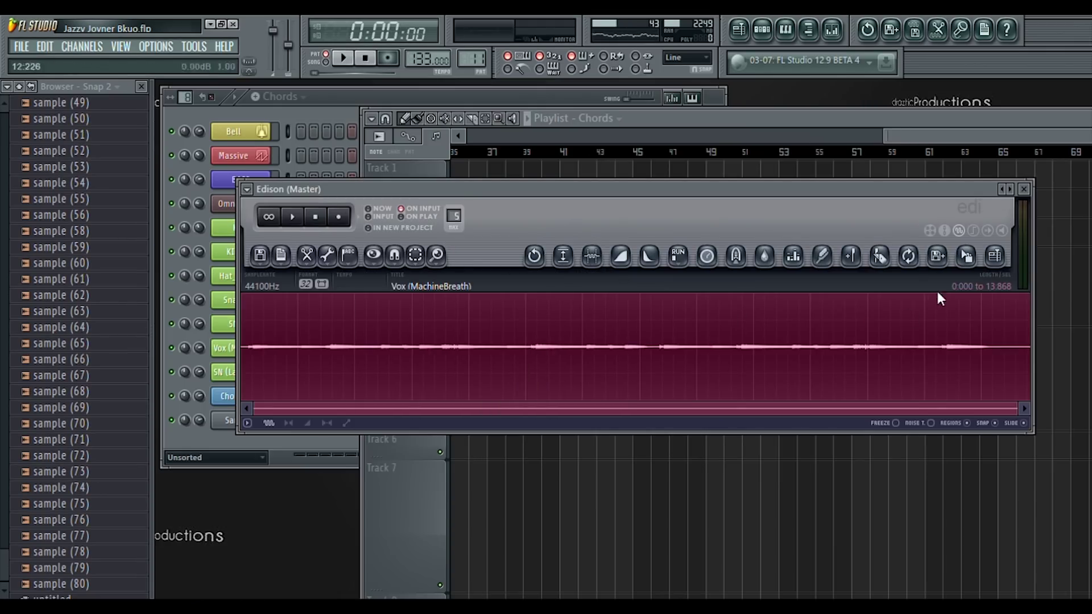
drag(969, 259, 762, 292)
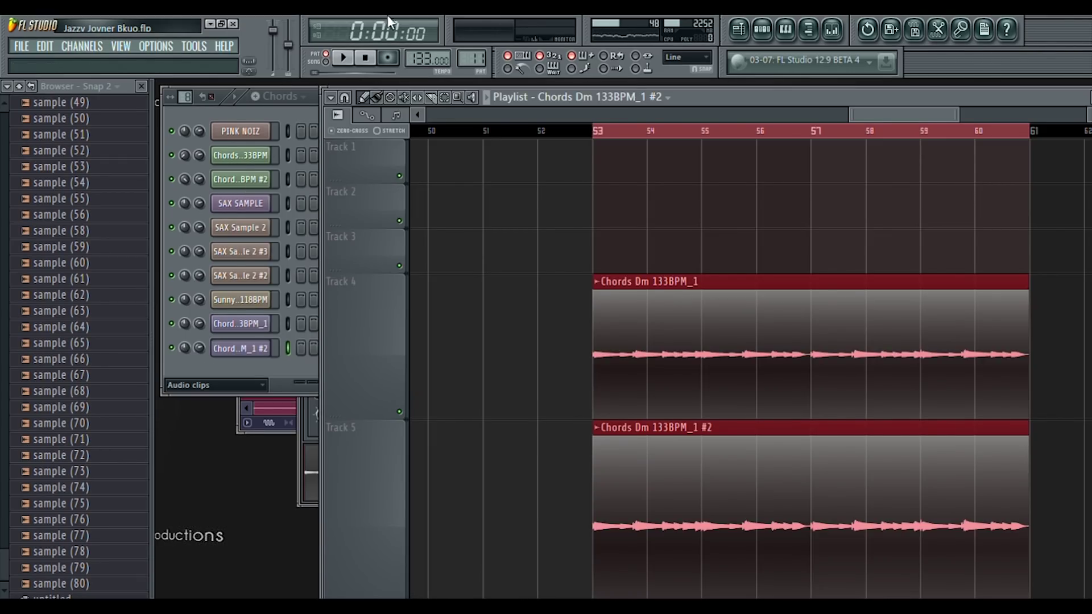
click(353, 59)
click(354, 60)
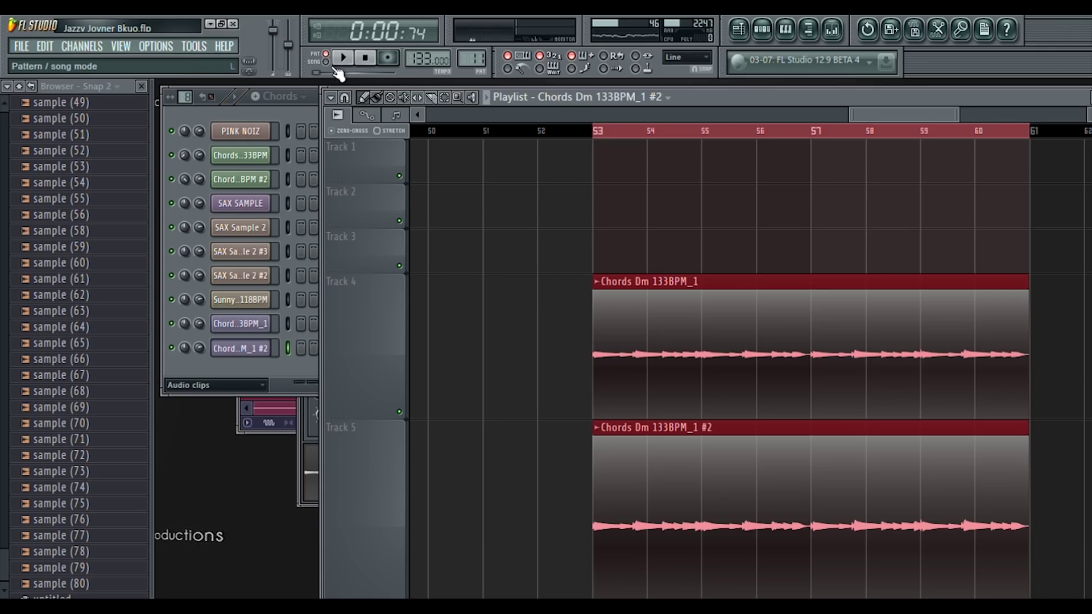
Switch the transport to Song mode, play the arrangement, then stop.
click(327, 60)
click(343, 57)
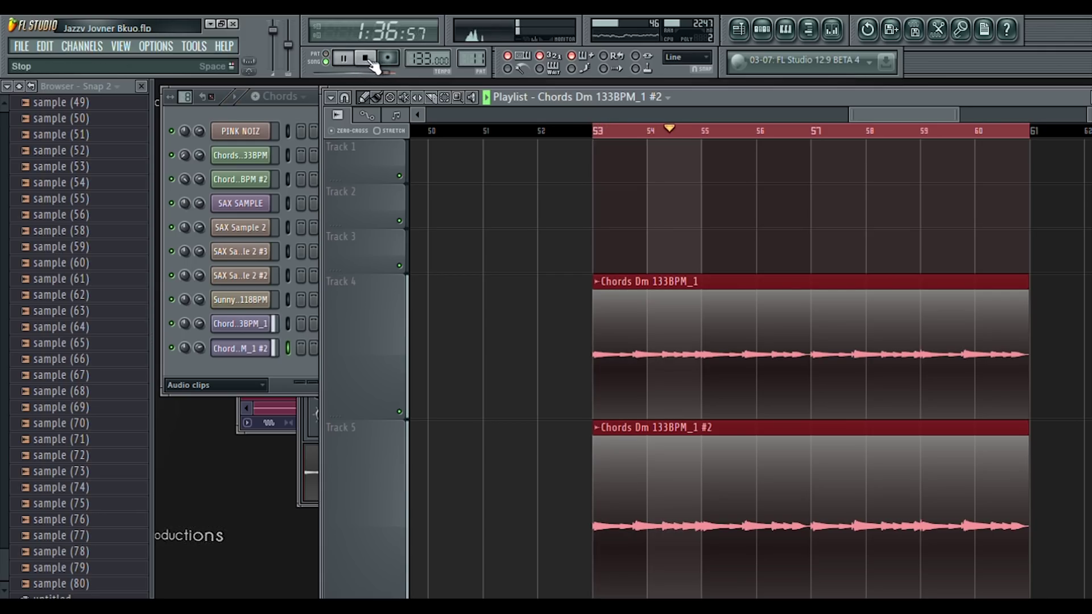
click(367, 59)
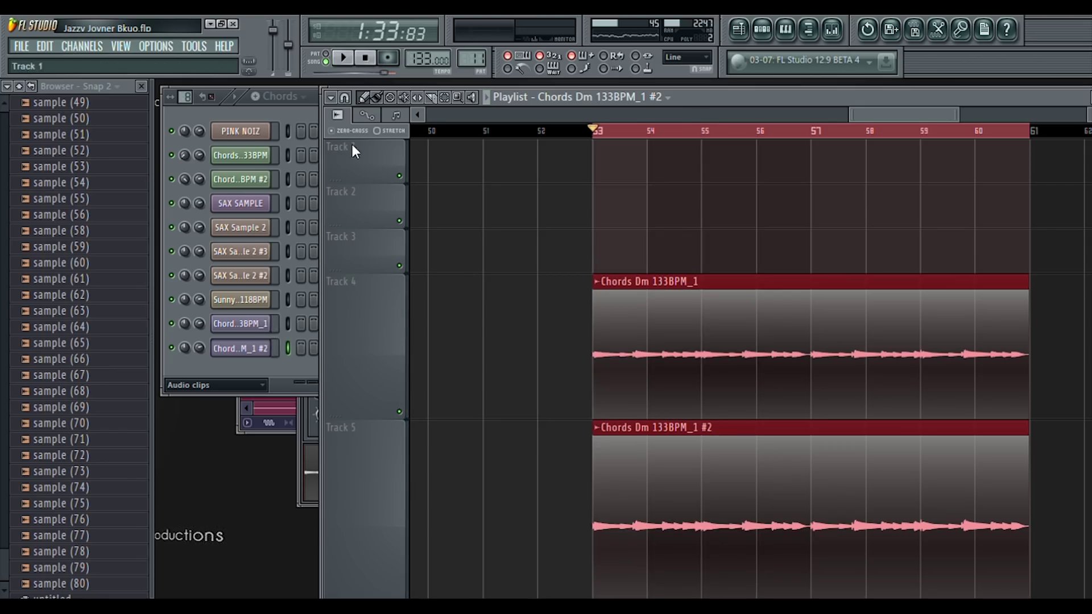
Pan the last Chords Dm 133BPM_1 channel fully right and review the first chord channel's settings.
click(187, 323)
drag(188, 348, 188, 324)
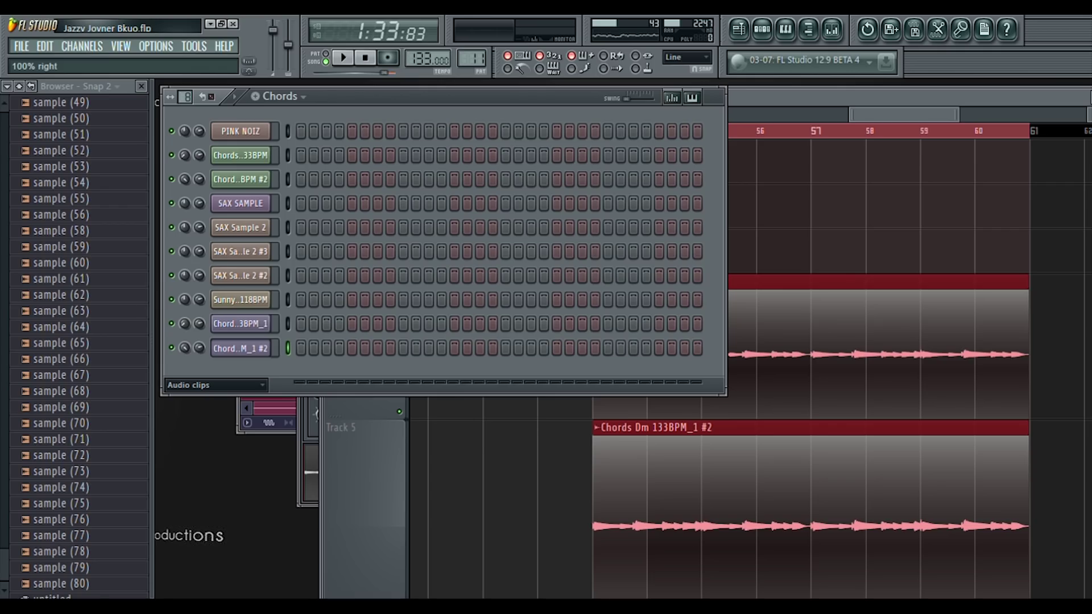
click(238, 332)
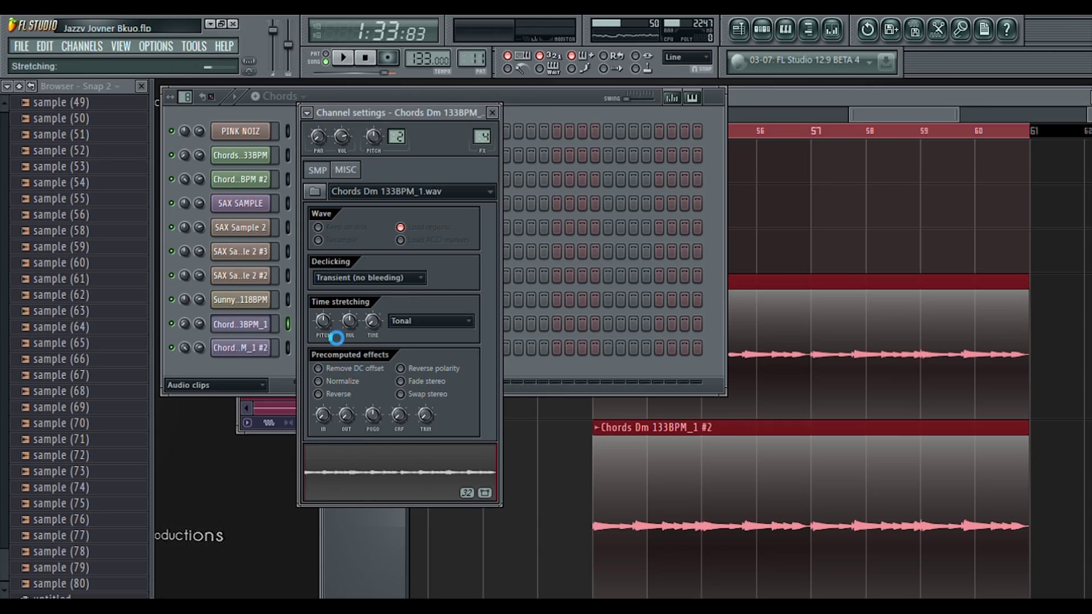
click(493, 112)
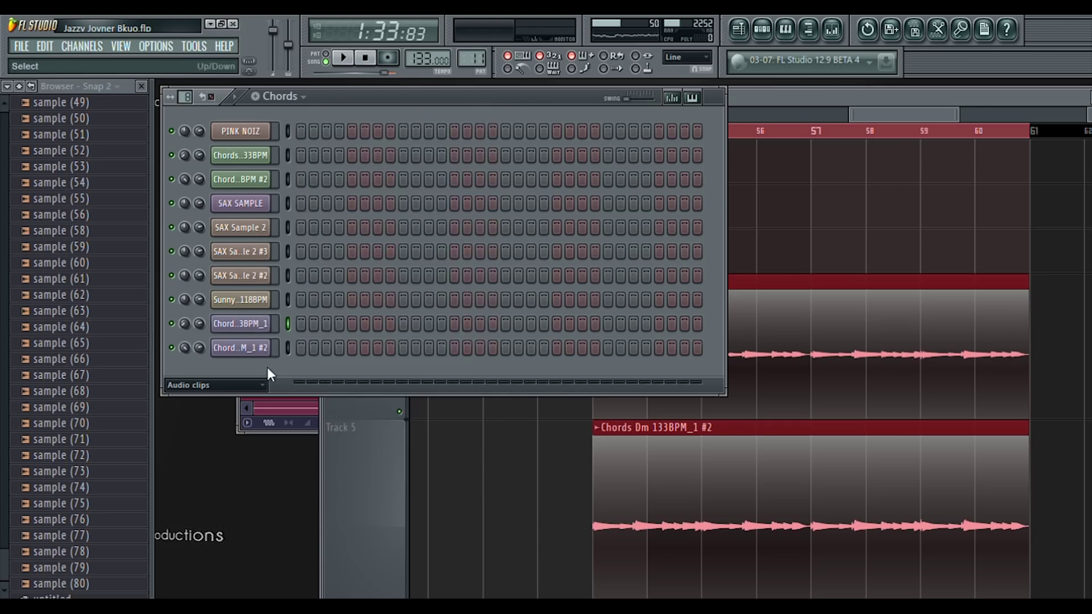
Check the second chord channel's settings, then play the song to hear the stereo spread.
click(250, 348)
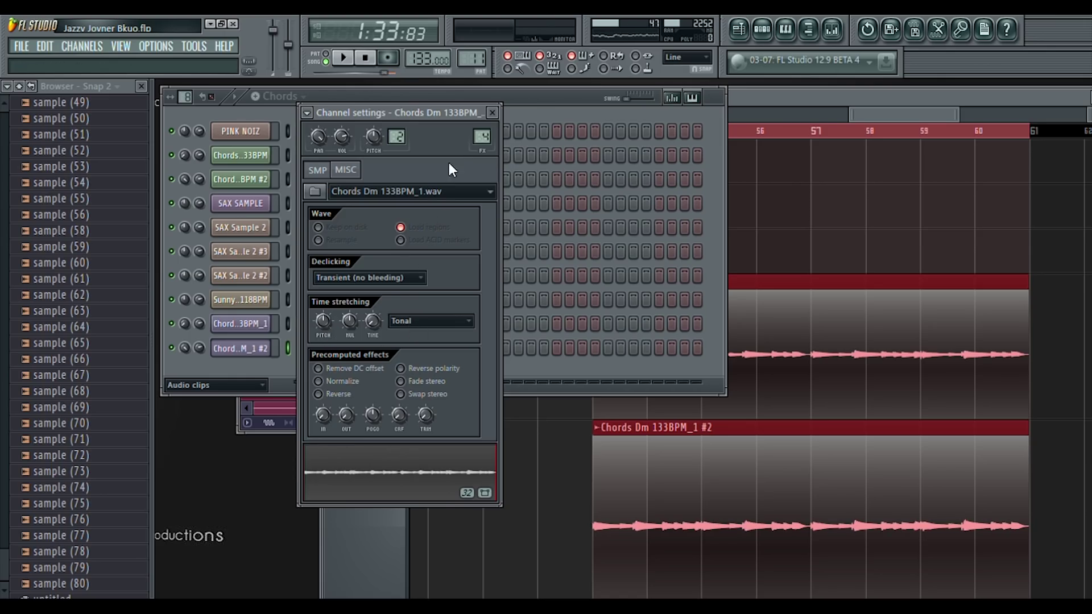
click(492, 113)
click(346, 59)
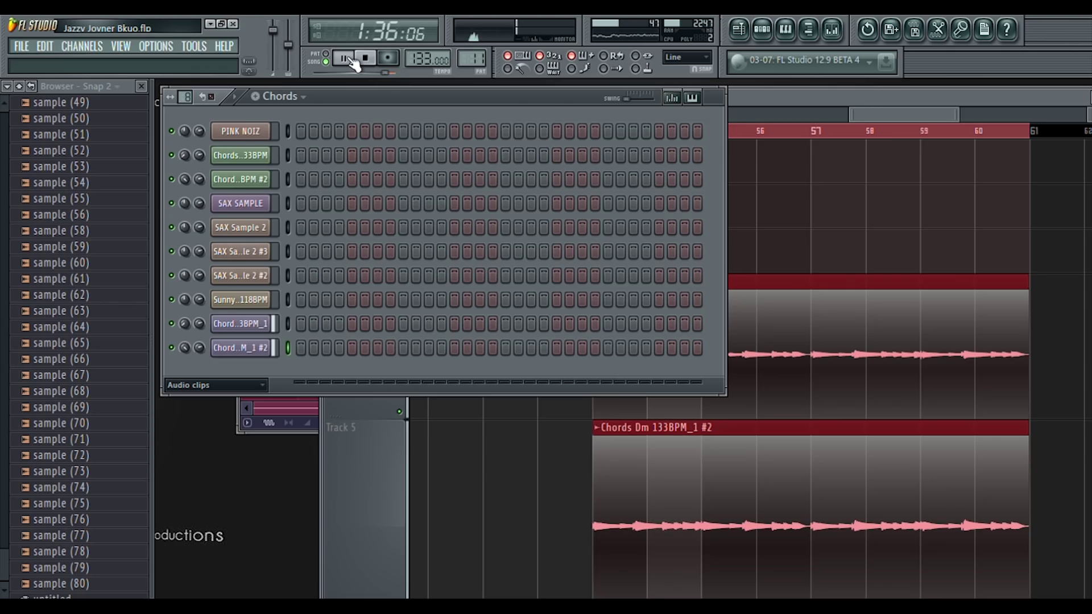
click(924, 113)
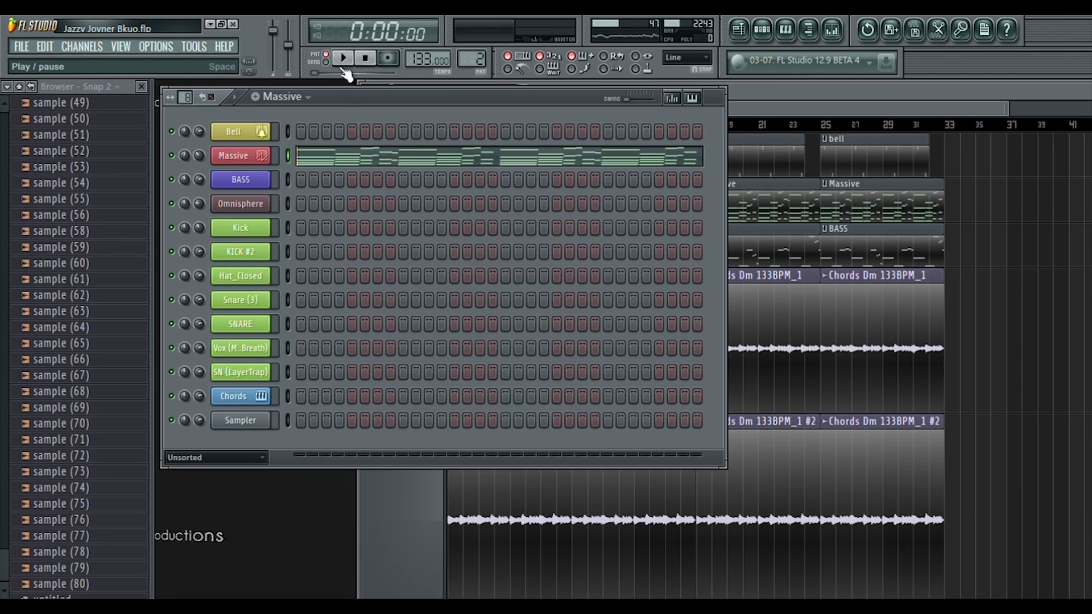
Play and stop the Massive pattern, then open the Bell piano roll with F7 and play it.
click(344, 61)
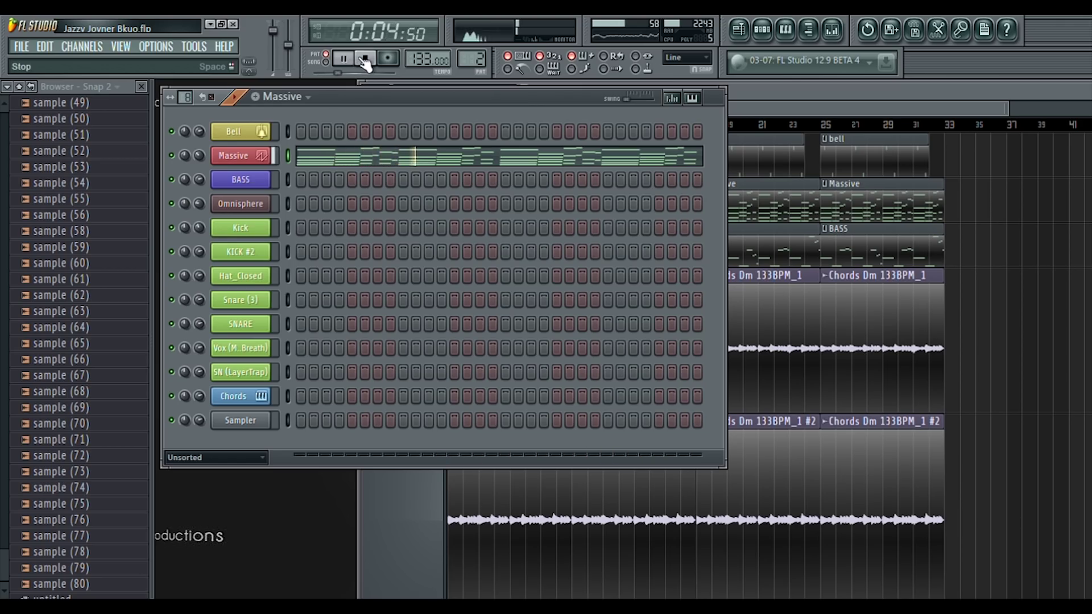
click(365, 62)
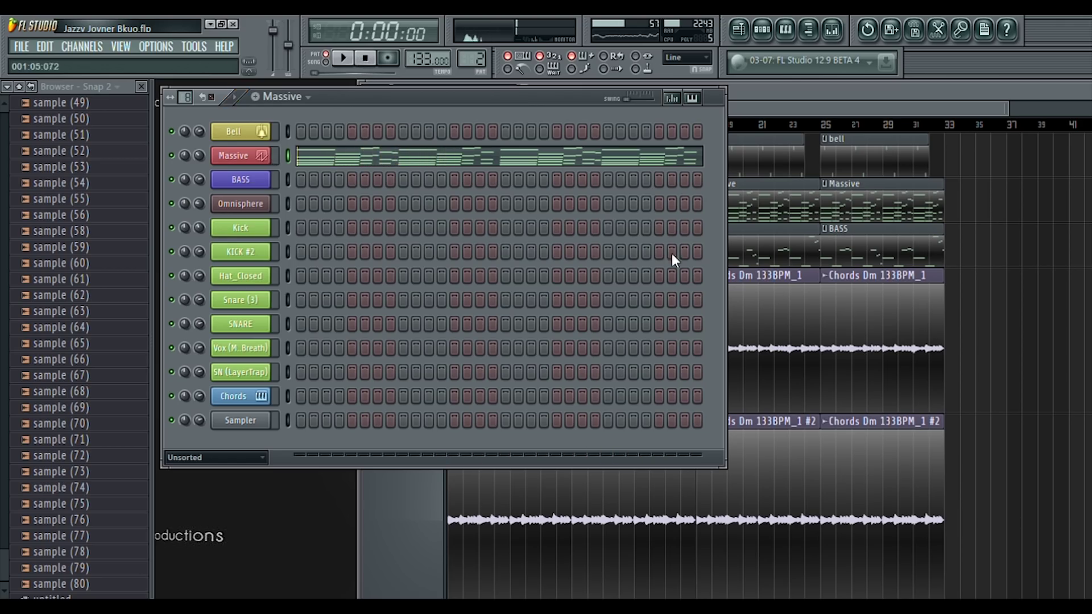
key(F7)
click(351, 59)
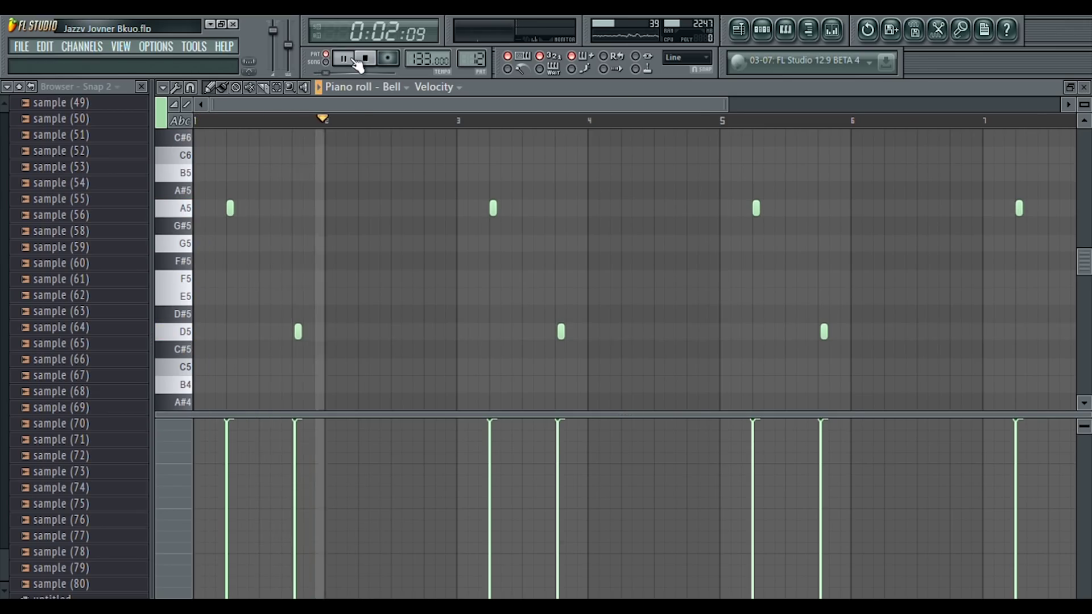
Stop the Bell, step to the BASS pattern and play it, then play the next pattern.
click(365, 59)
key(KP_Add)
click(344, 61)
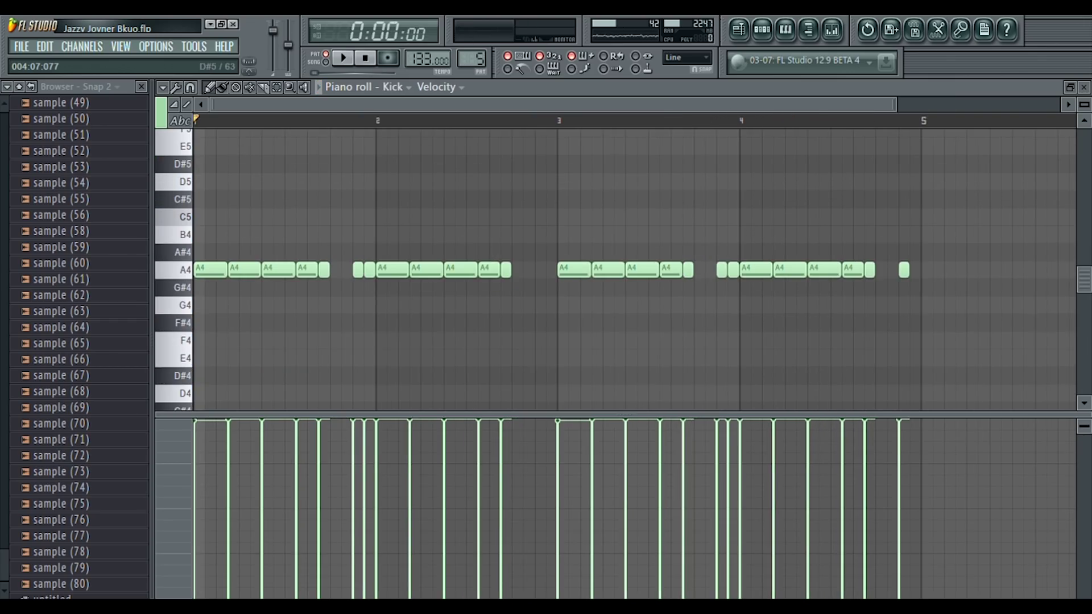
click(344, 59)
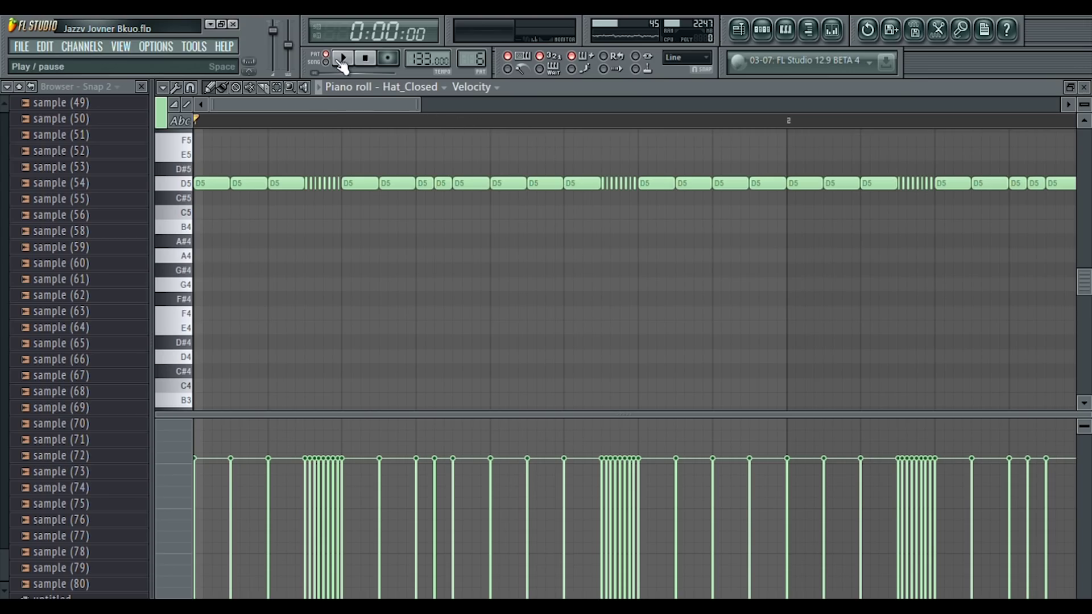
Play the Hat_Closed pattern, zoom the piano roll timeline, and play it again.
click(343, 60)
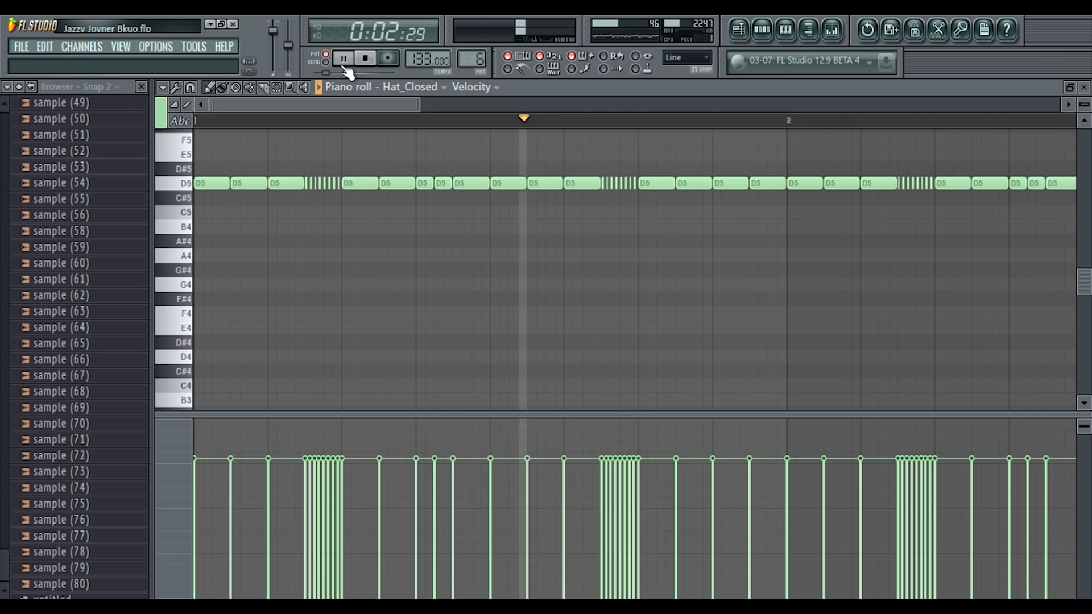
drag(394, 106, 829, 138)
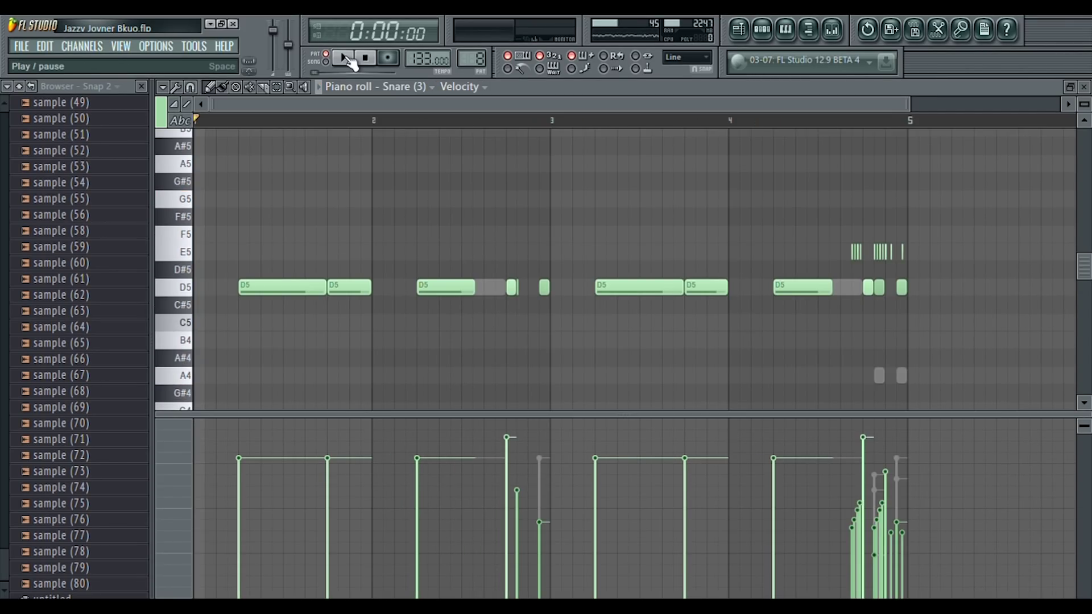
click(345, 58)
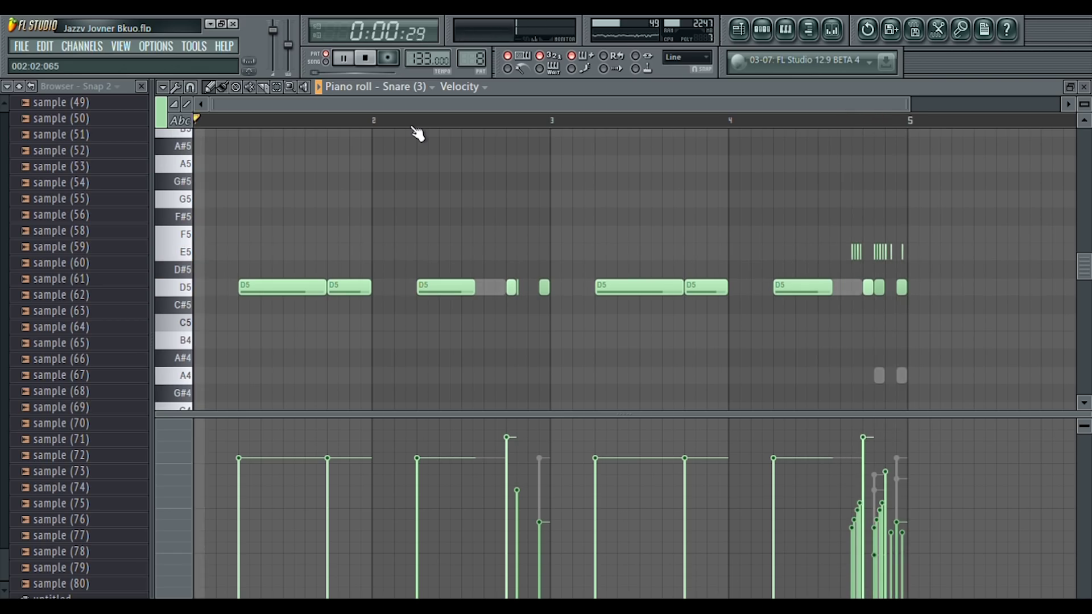
Stop playback, step through SNARE and SN (LayerTrap) to Vox (MachineBreath), play it and zoom out.
click(371, 58)
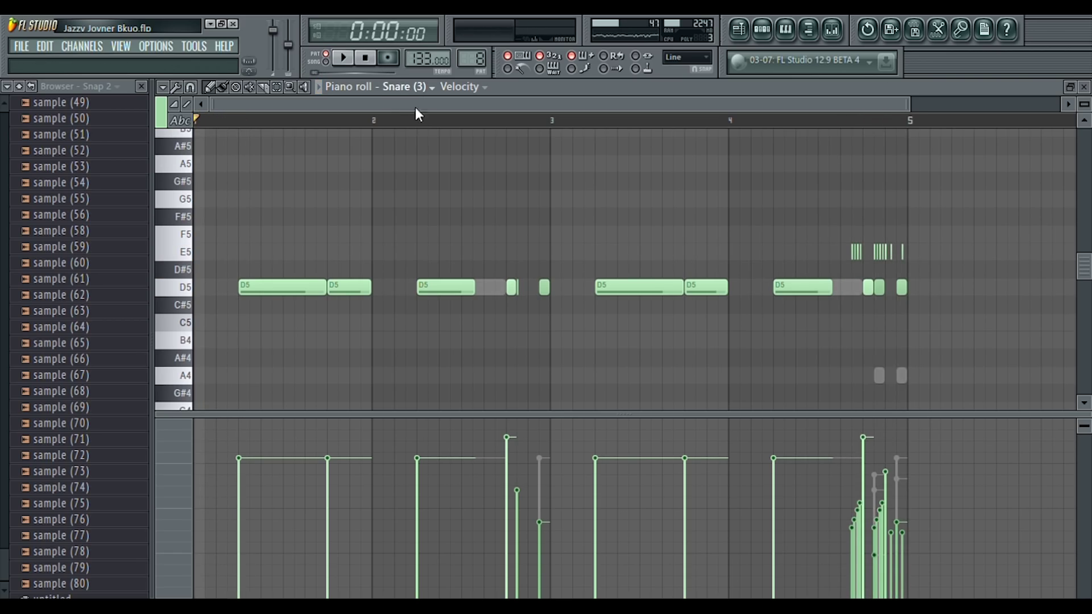
key(alt+Up)
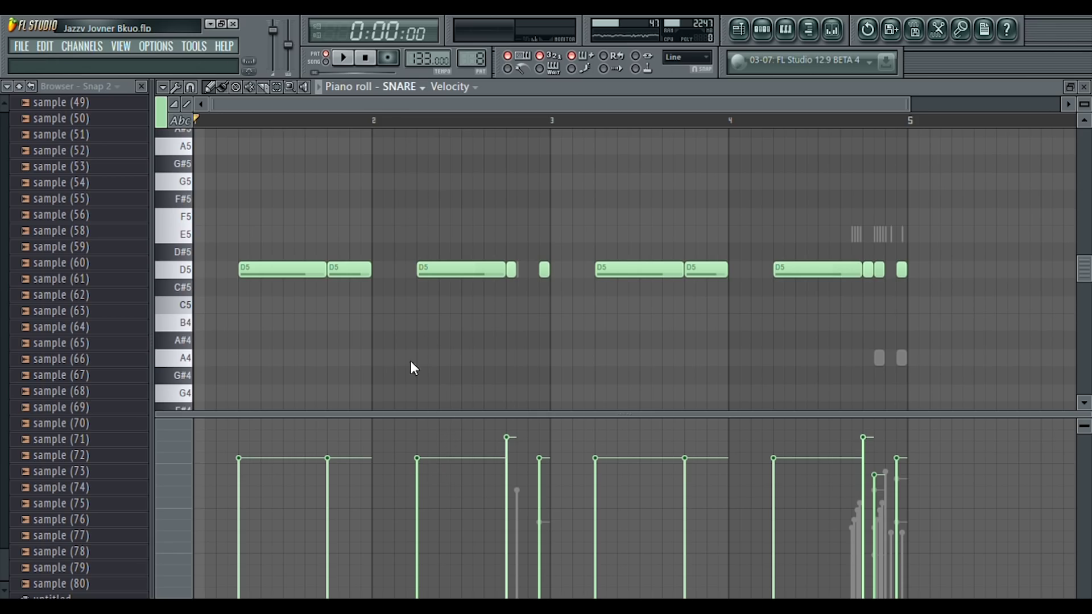
key(alt+Up)
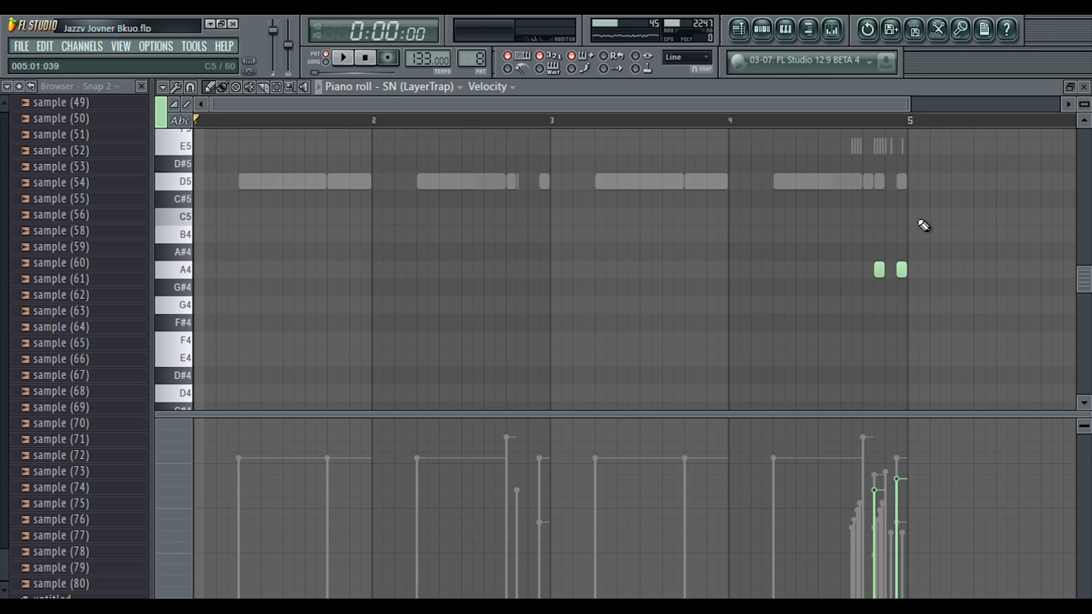
key(alt+Up)
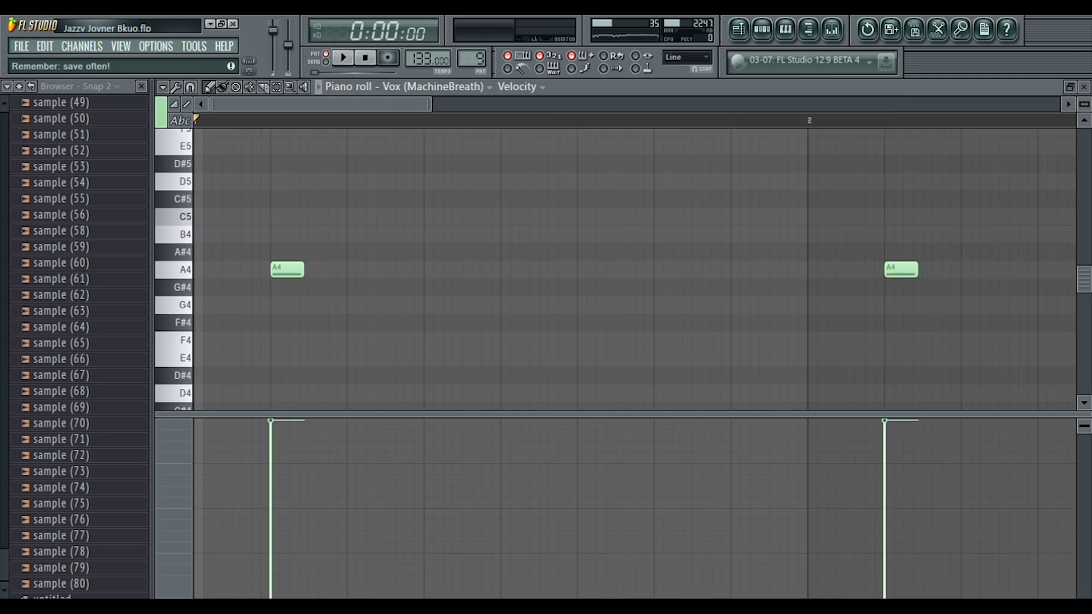
click(343, 58)
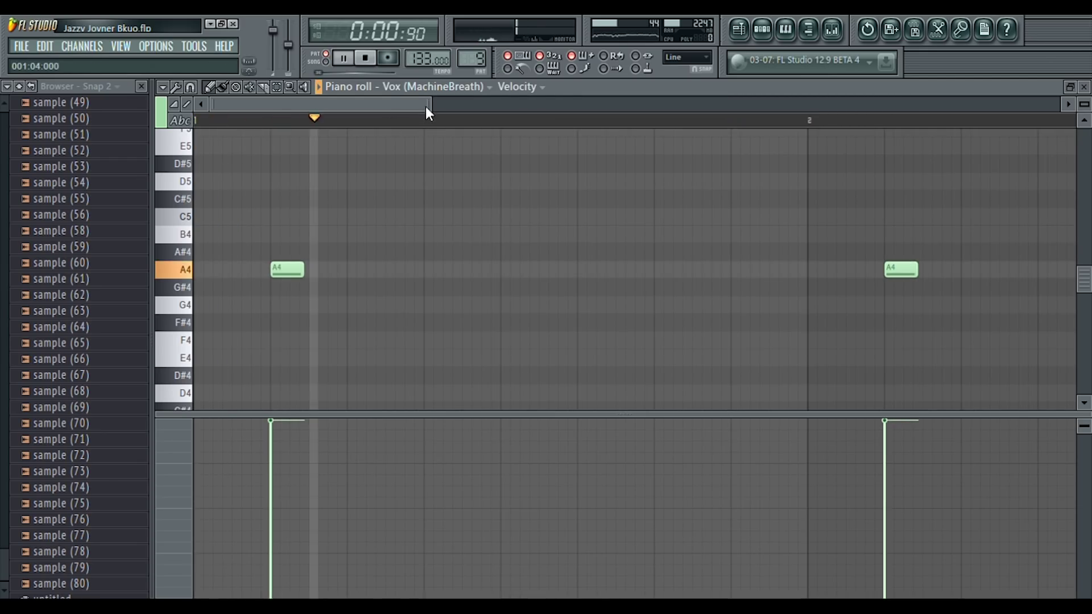
drag(430, 105, 657, 135)
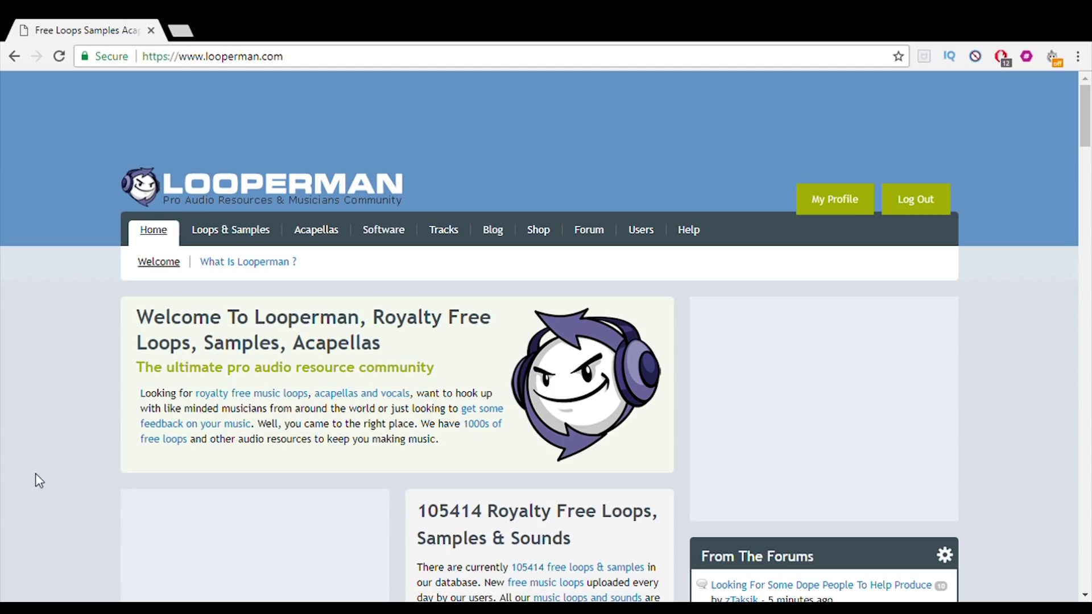
Search Looperman loops for 'sax' and preview the Tenor Sax Soulful Bluesy Riff In Cm.
click(229, 232)
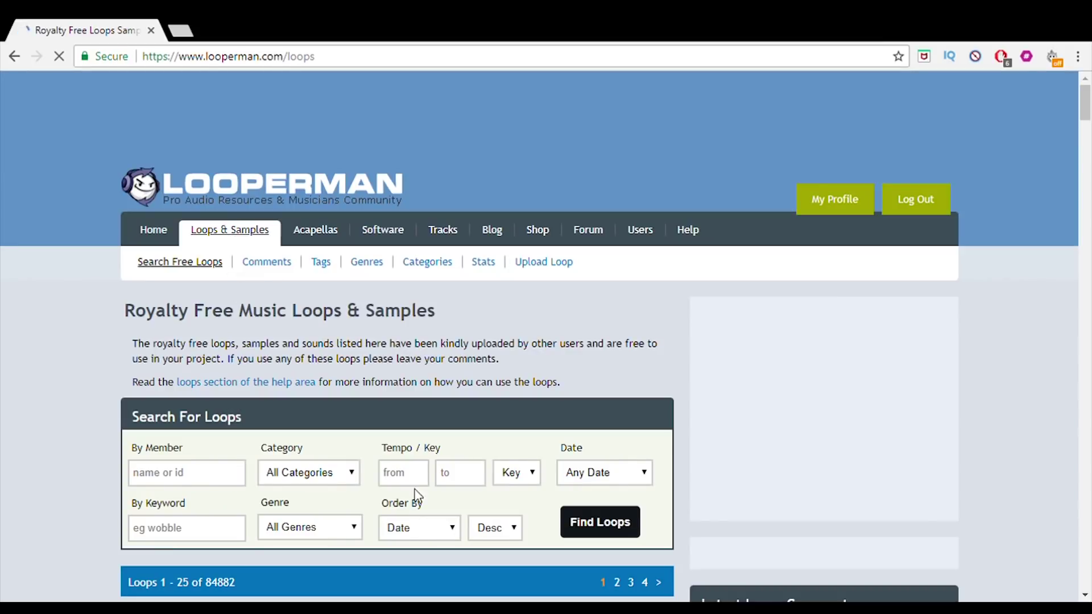
click(196, 528)
text(sax)
key(Return)
scroll(390, 415, down, 4)
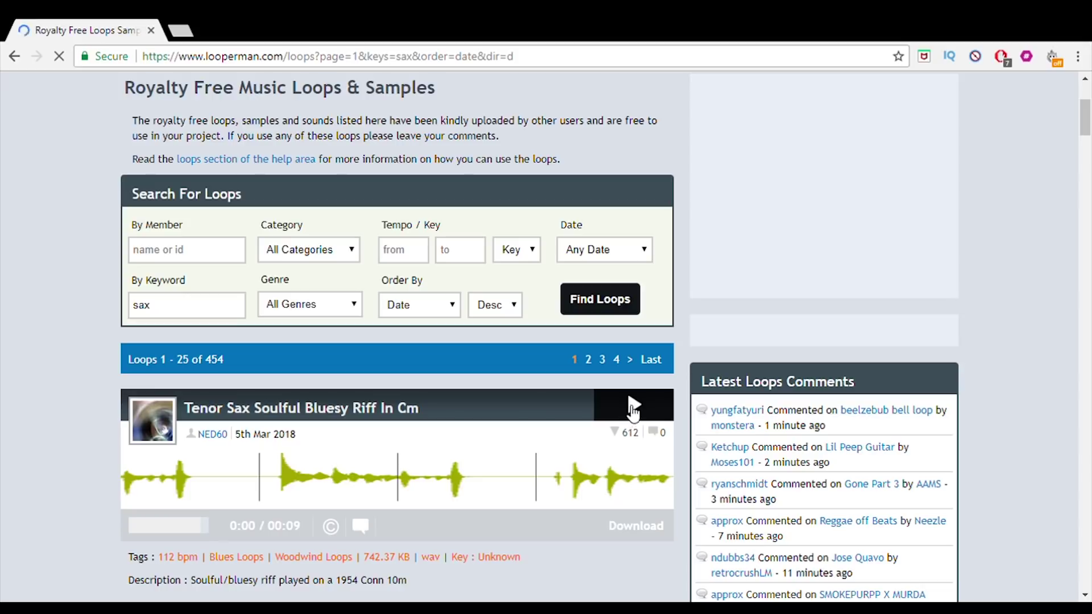
click(633, 408)
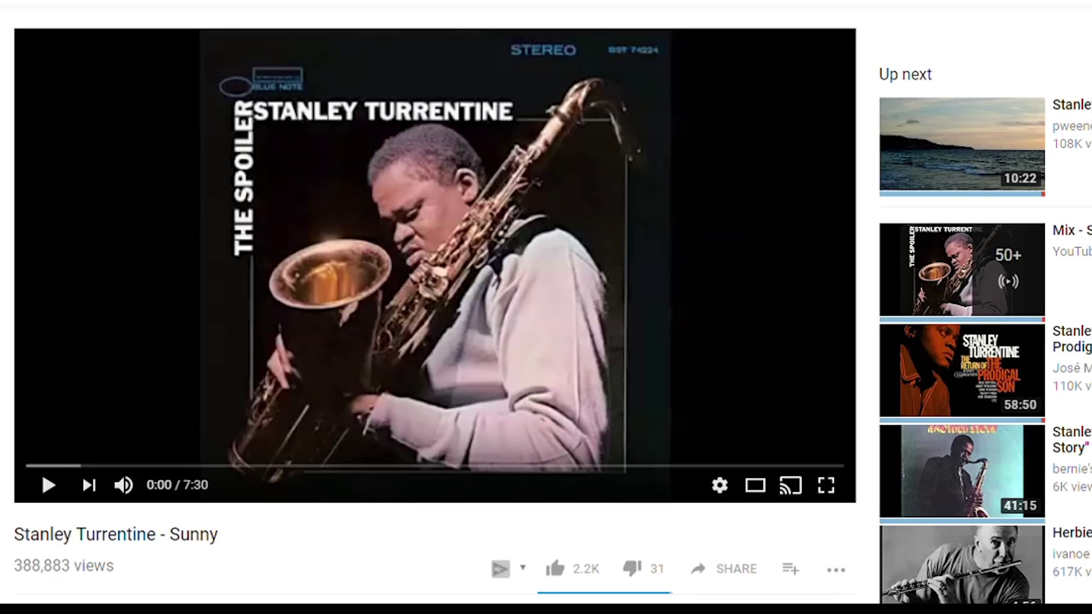
Start the Stanley Turrentine 'Sunny' video playing.
click(316, 288)
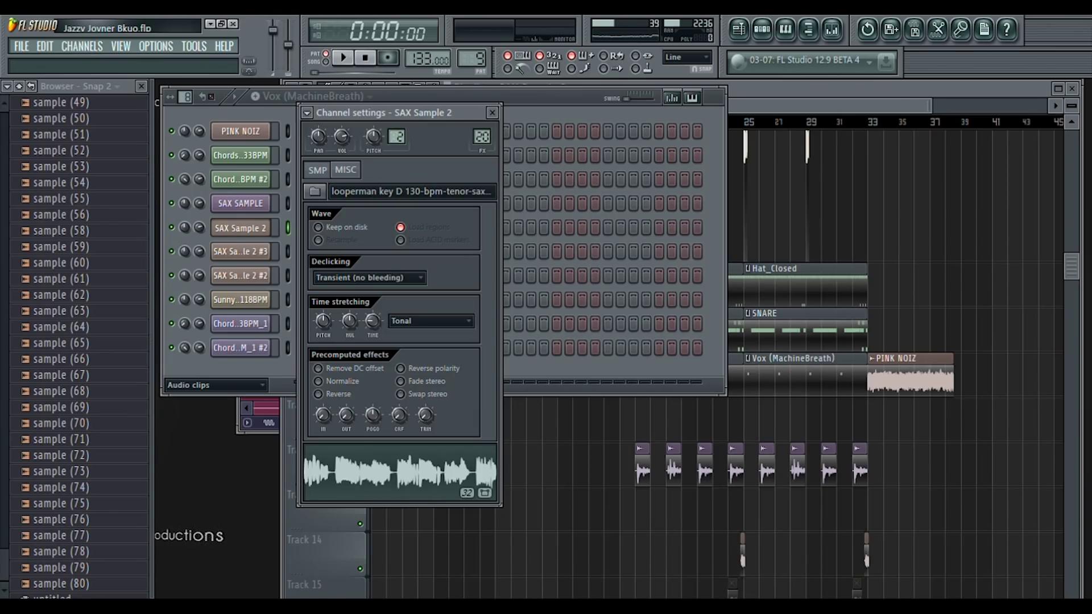
Audition the SAX Sample 2, SAX Sample 2 #3 and SAX Sample 2 #2 waveforms in Channel settings.
click(394, 475)
click(492, 112)
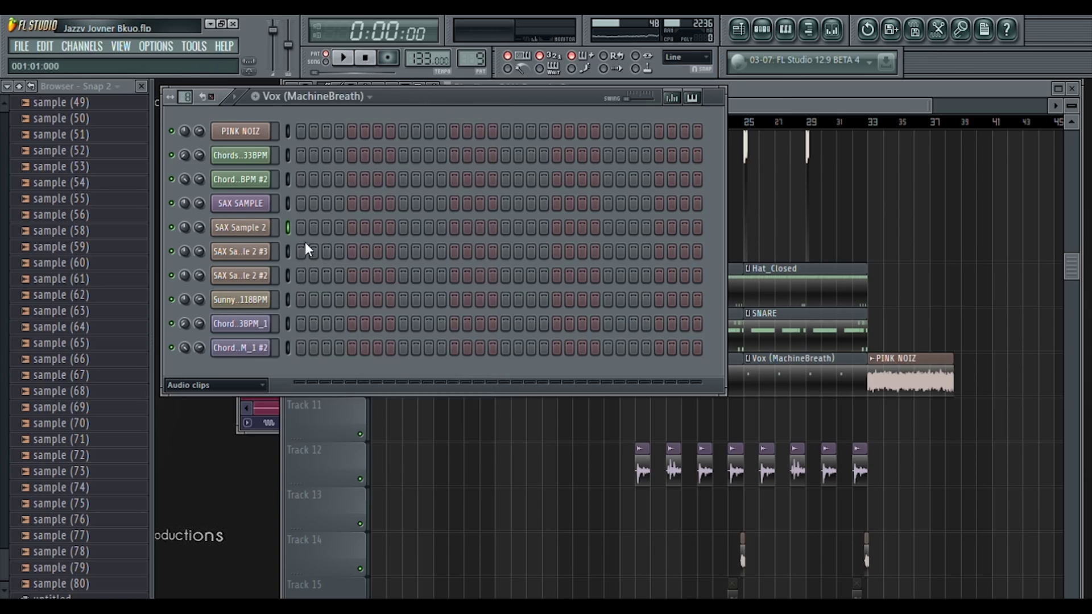
click(266, 252)
click(378, 475)
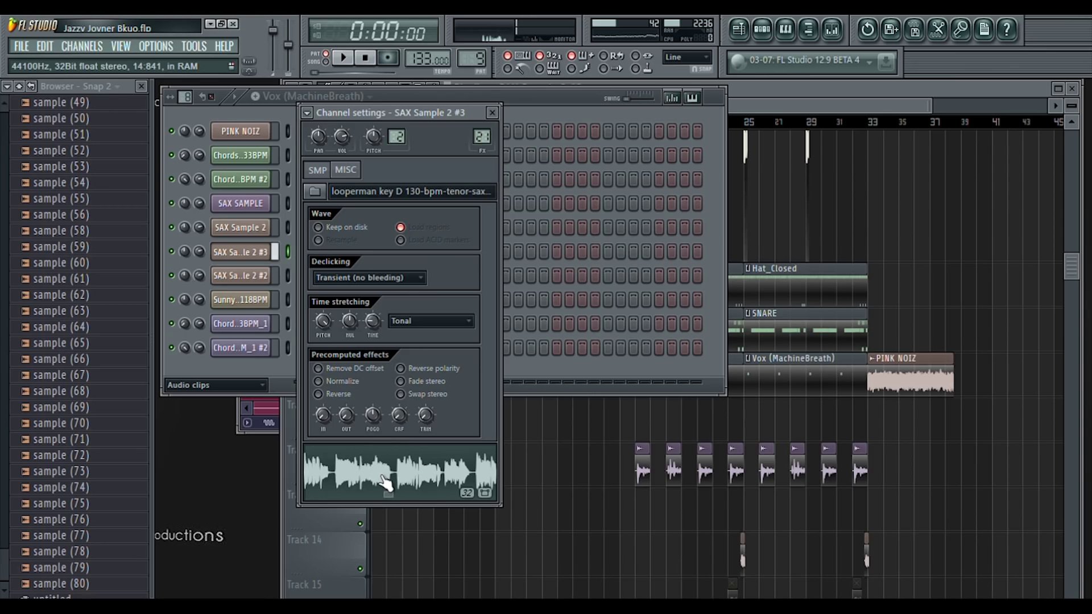
click(493, 112)
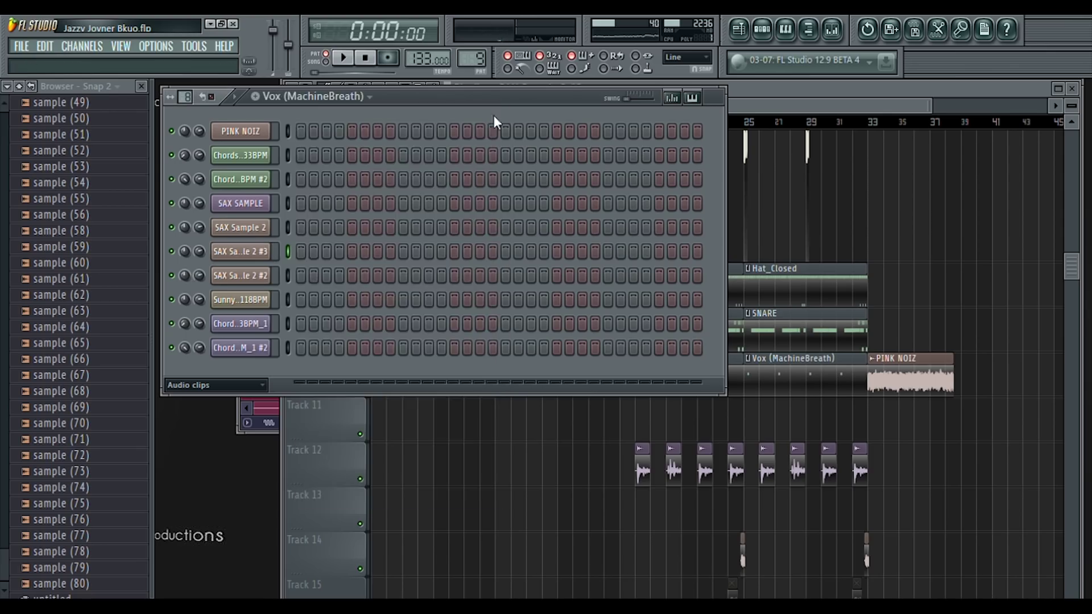
click(263, 276)
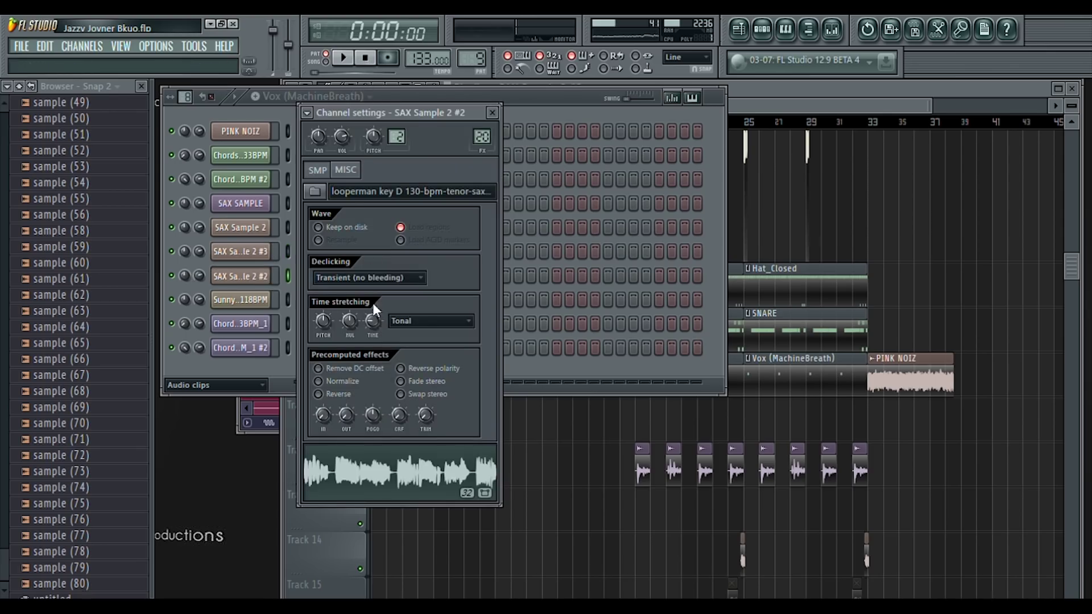
click(389, 473)
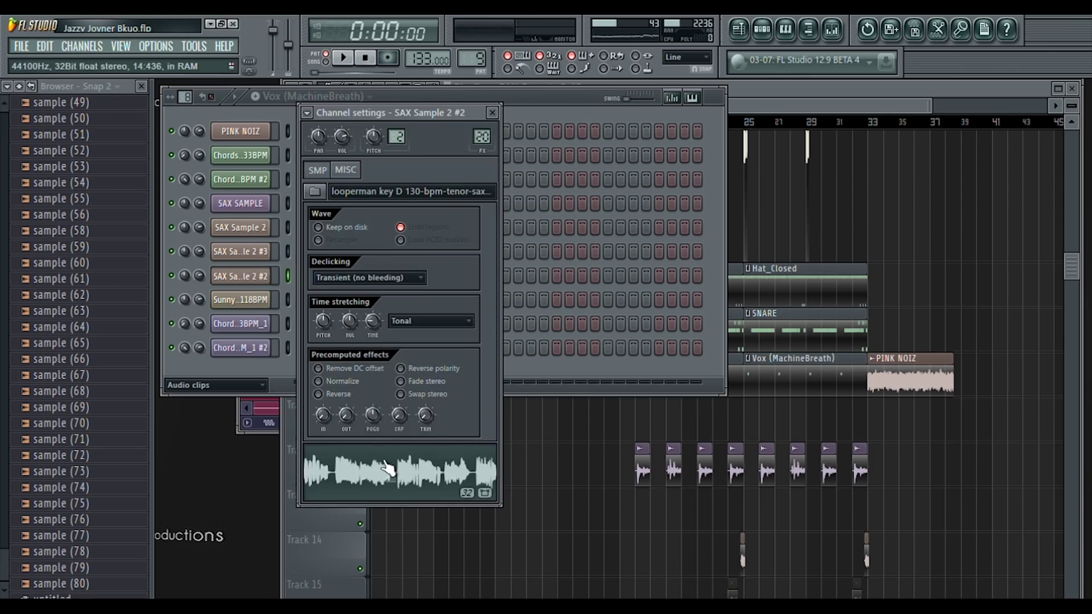
click(492, 112)
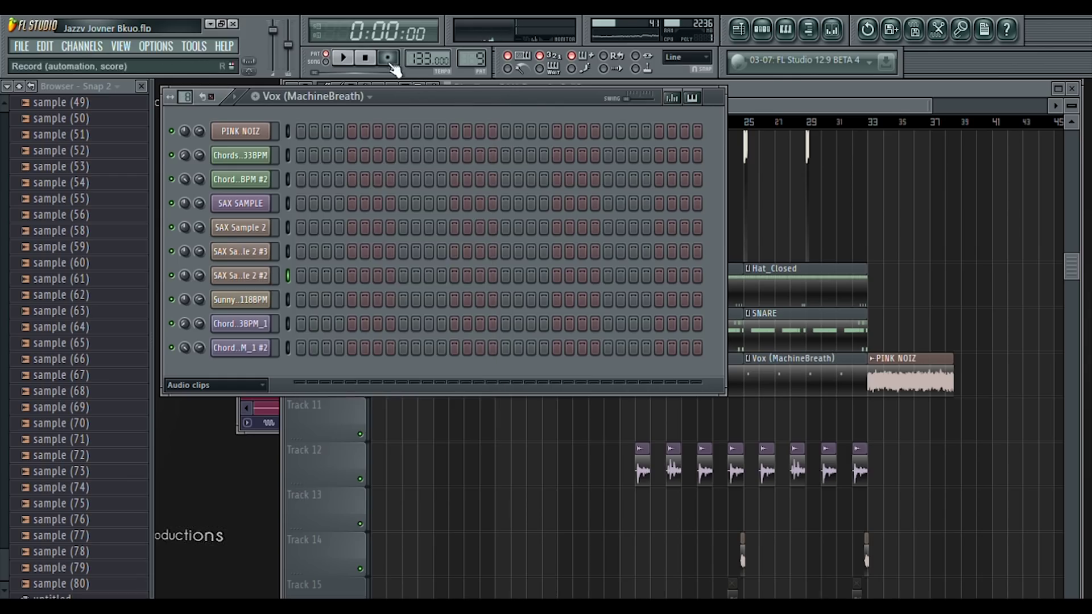
Audition the SAX SAMPLE and Sunny Sax [Fm] 118BPM channels, closing each settings window.
click(255, 203)
click(421, 477)
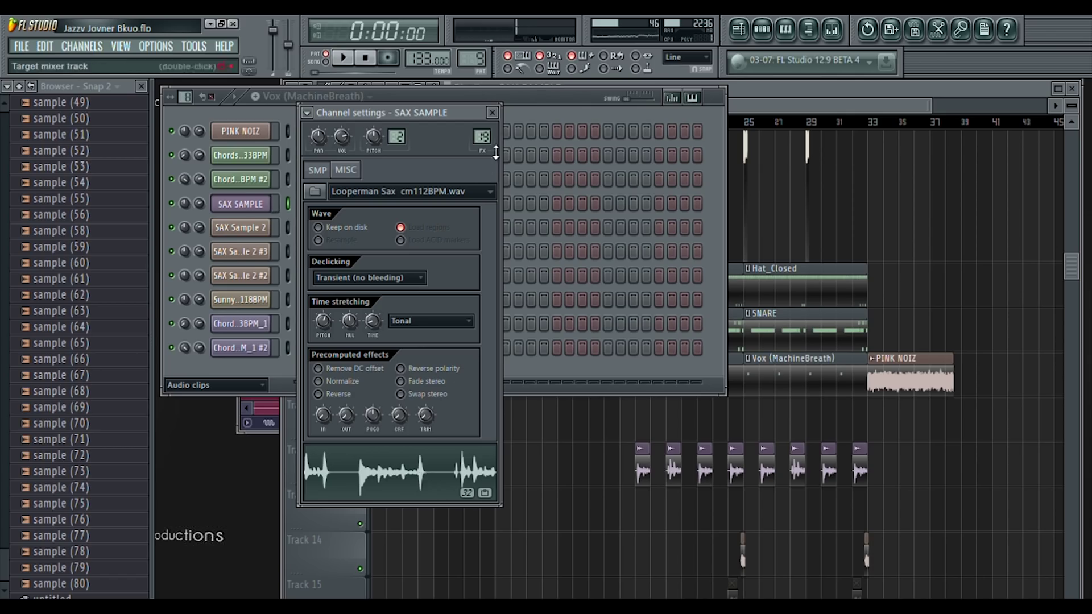
click(492, 112)
click(264, 300)
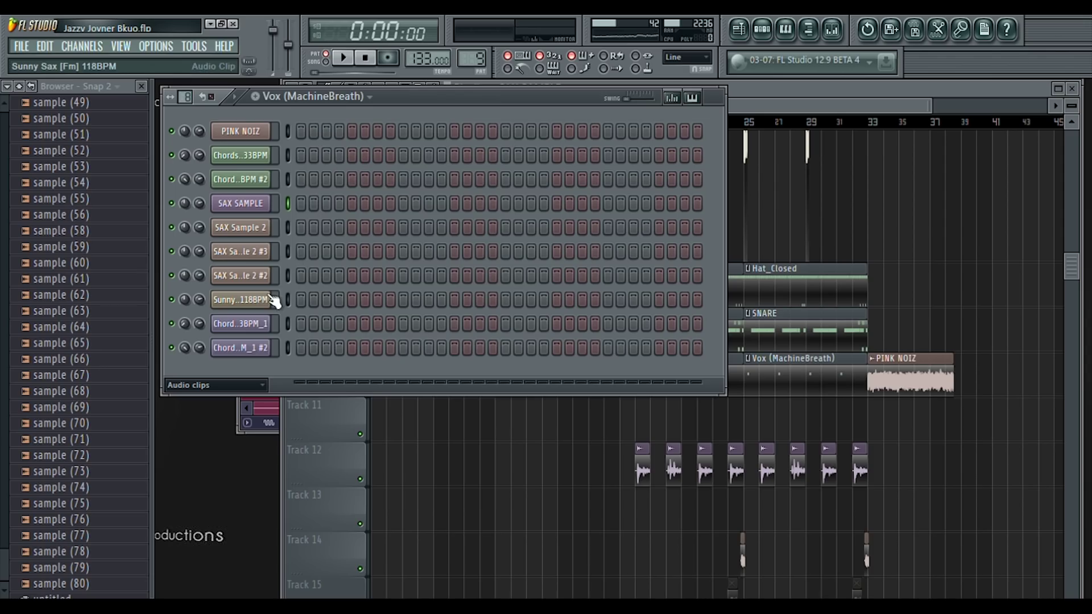
click(408, 467)
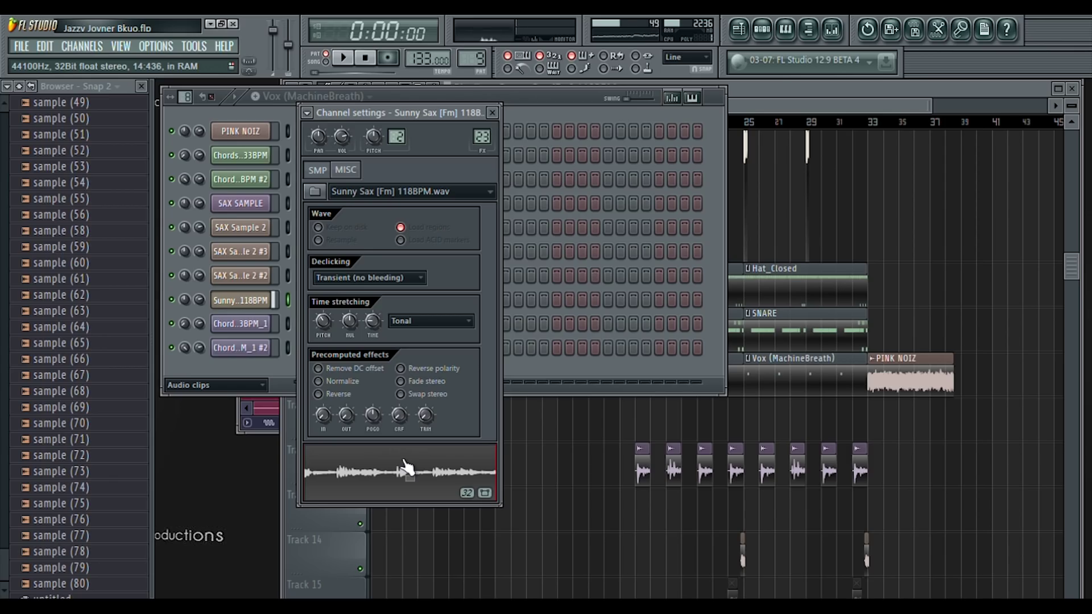
click(492, 112)
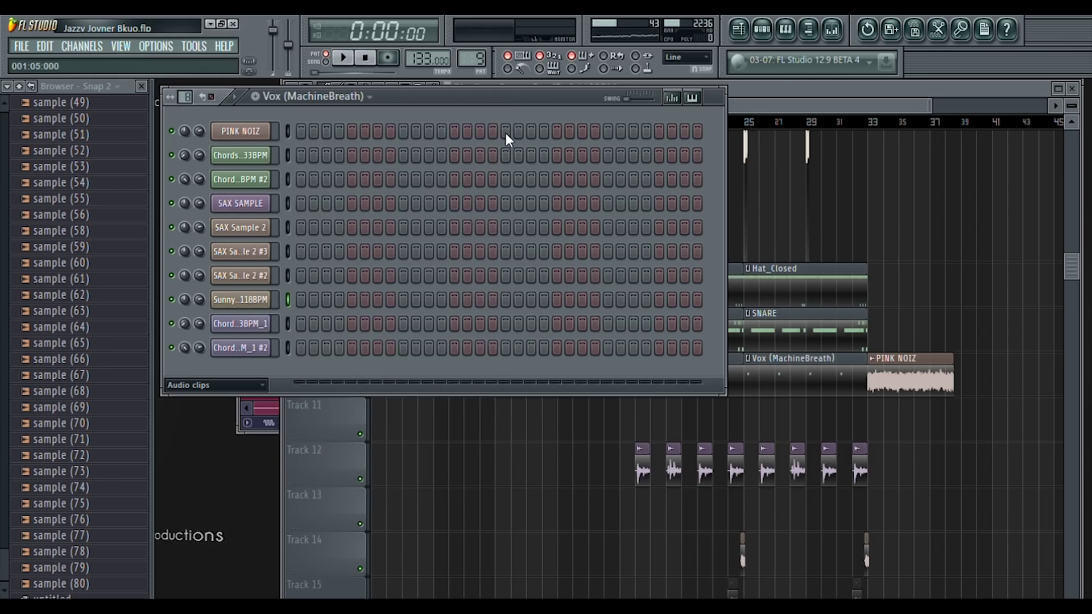
Play the full playlist arrangement from bar 17, then stop playback back at bar 17.
click(780, 107)
click(343, 57)
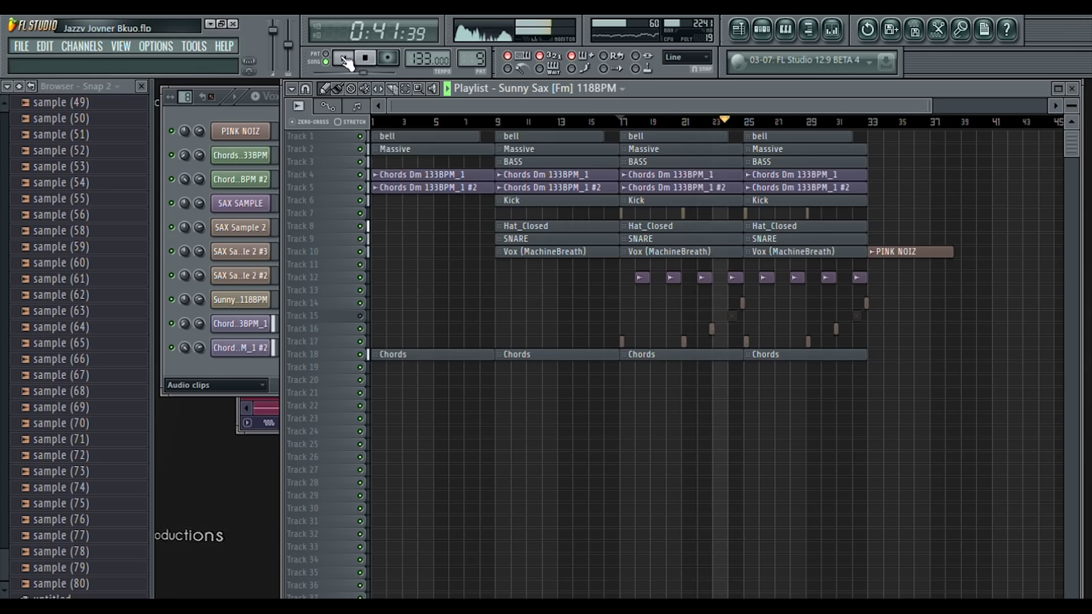
click(365, 57)
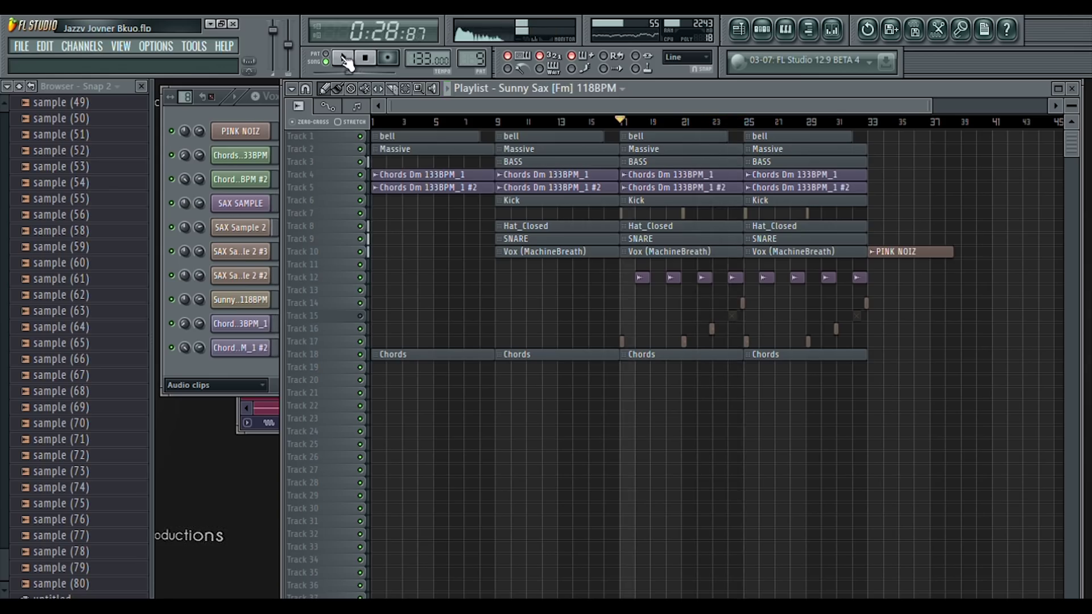